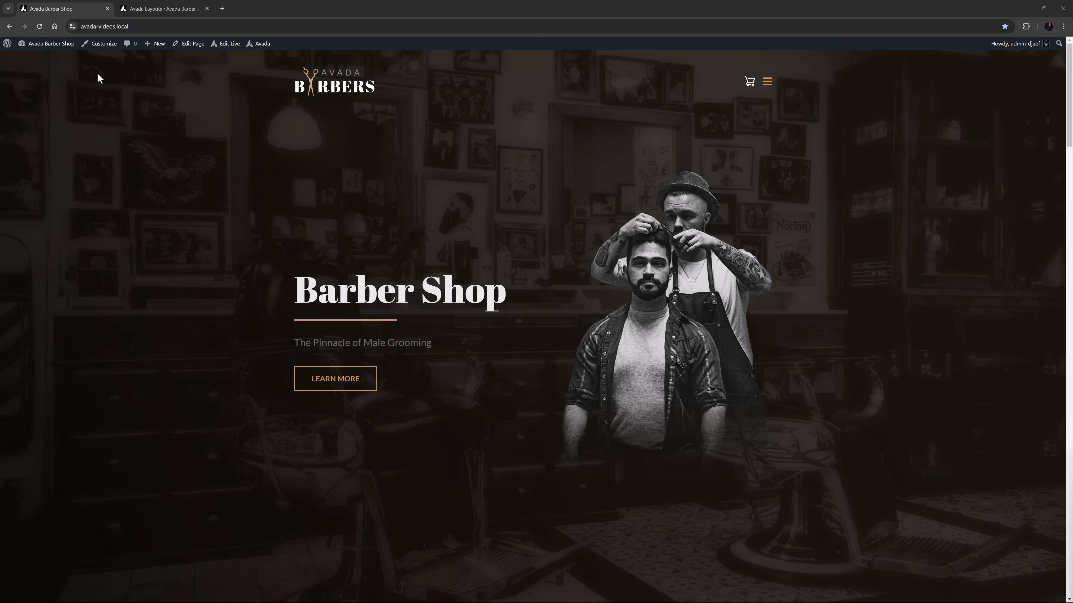
# - Open the Global Layout's Barbers Custom Header in the live builder and bring up the options of its logo image
pyautogui.click(159, 6)
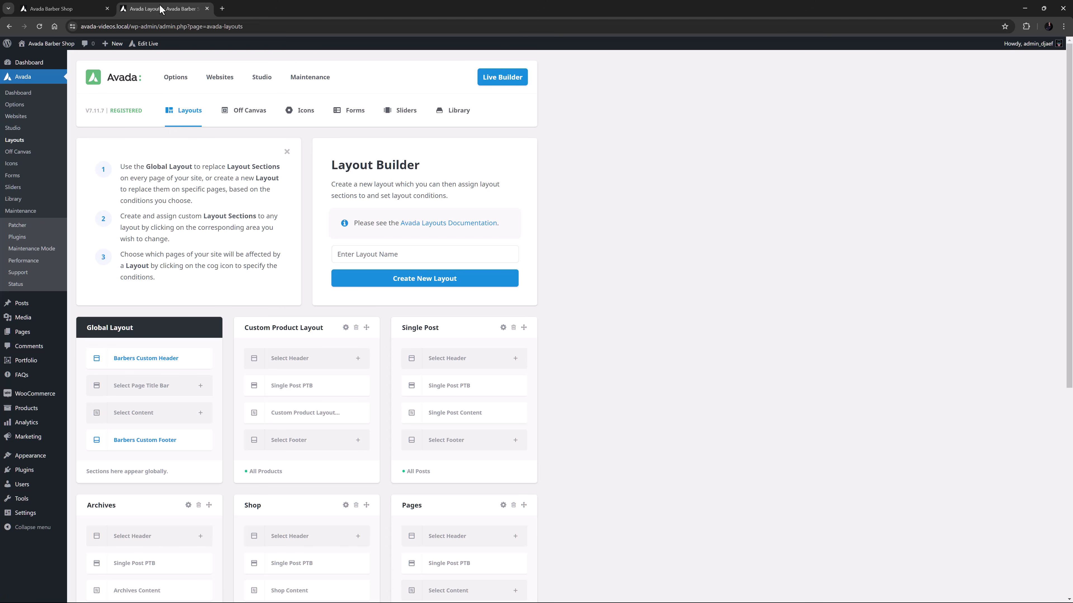
pyautogui.click(188, 360)
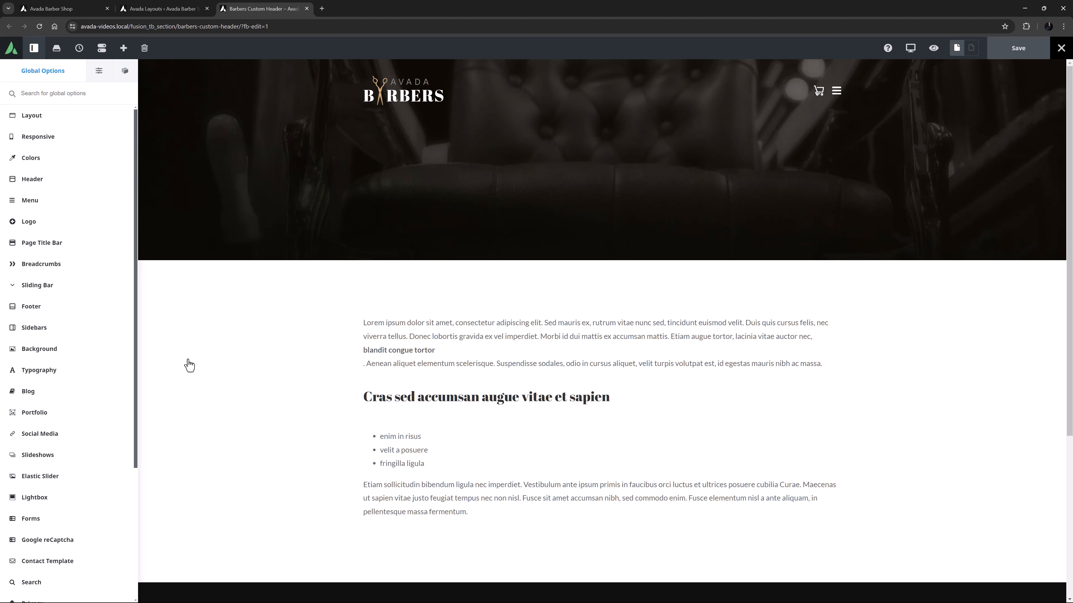
pyautogui.moveTo(396, 97)
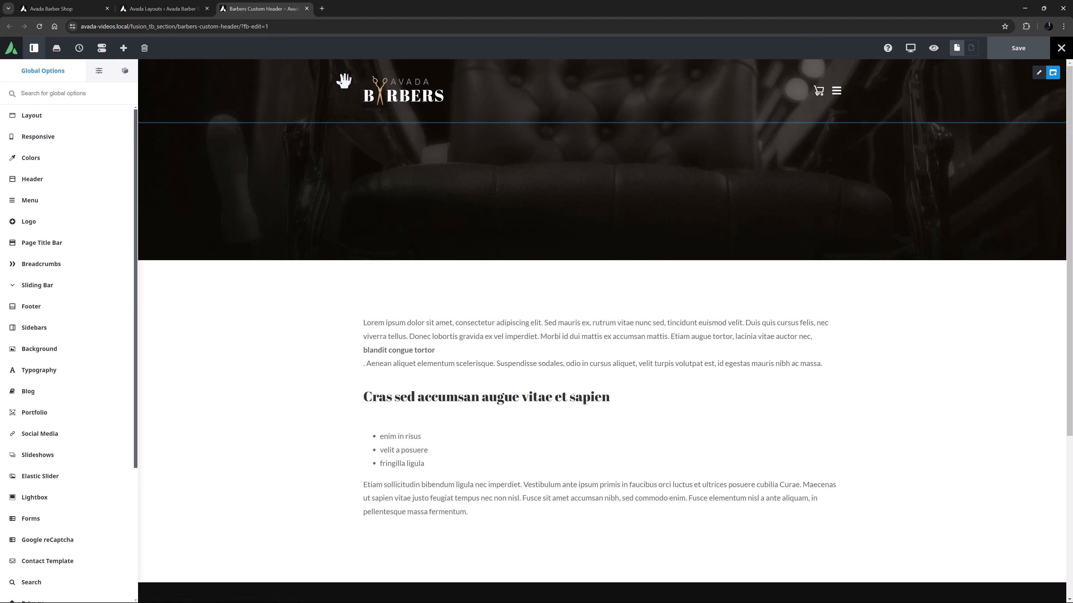
pyautogui.click(396, 94)
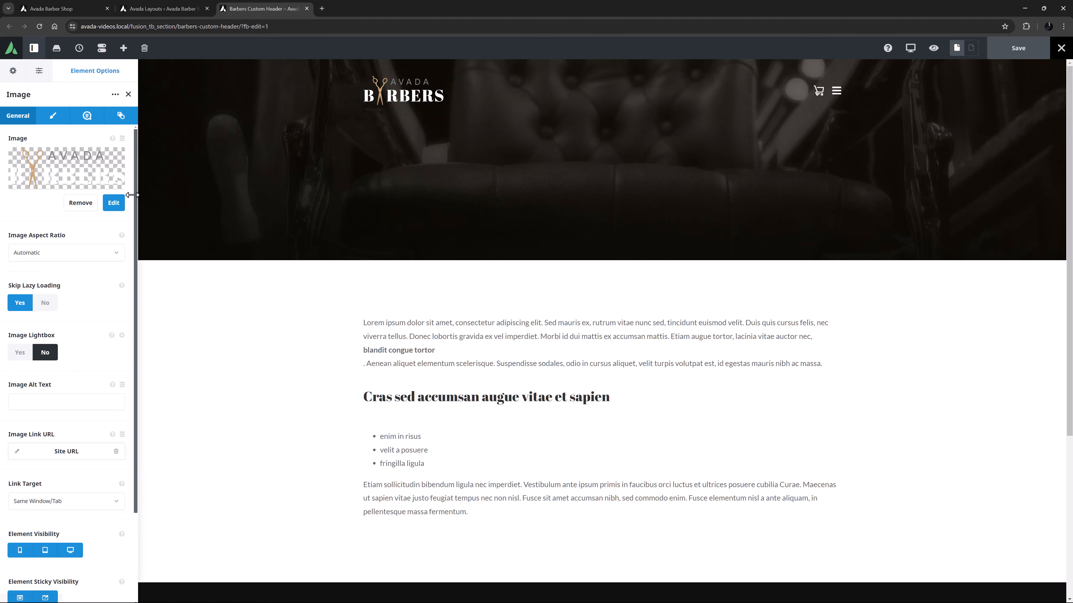
# - Examine the logo's file details in the media library and the SVG Media Upload setting in the global Performance options
pyautogui.click(107, 207)
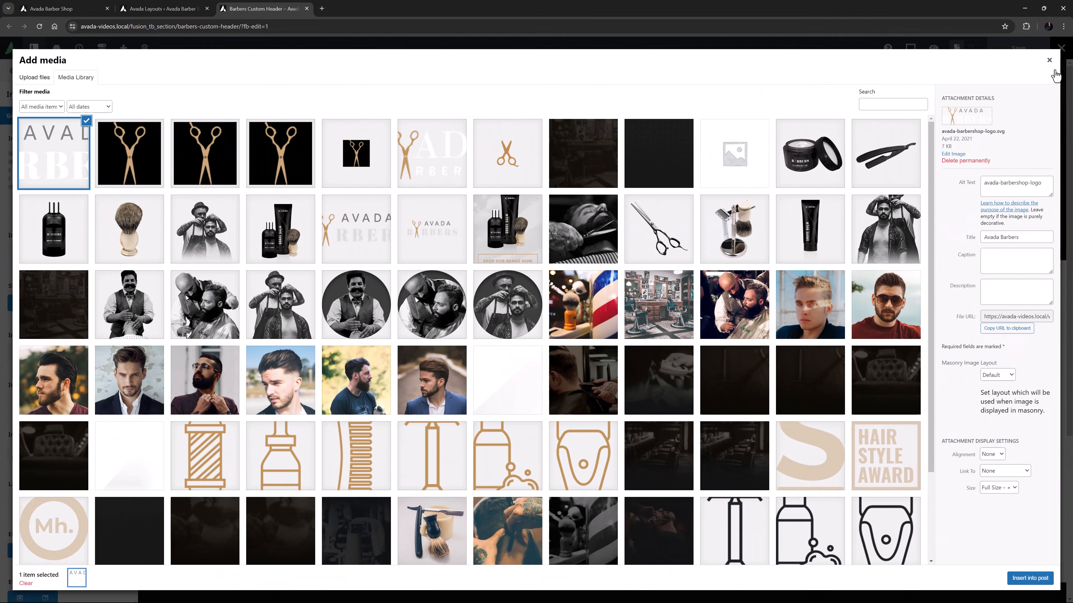
pyautogui.click(1049, 60)
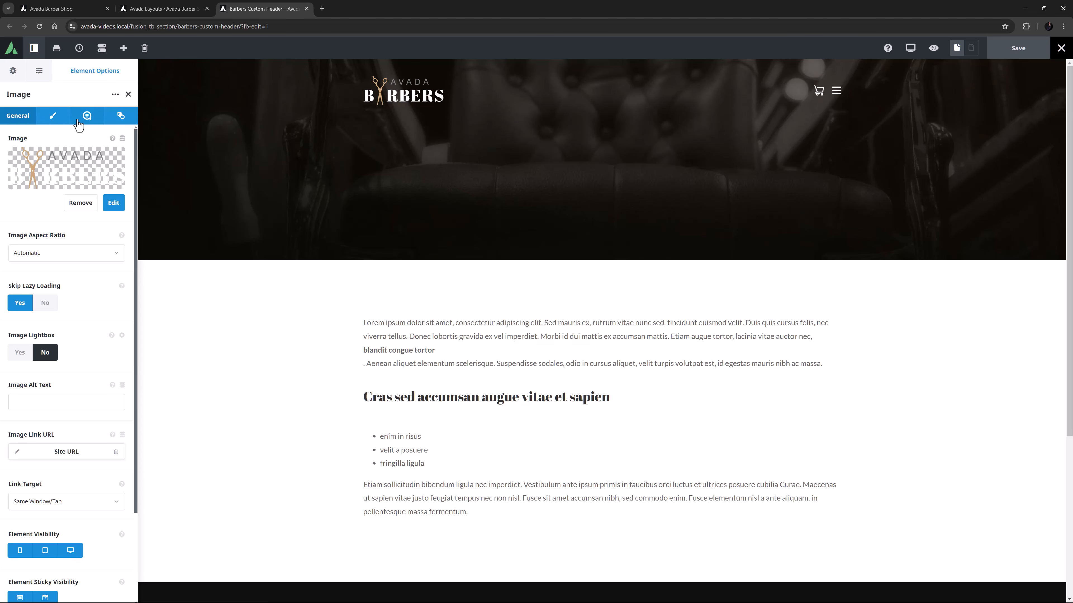
pyautogui.click(13, 70)
pyautogui.scroll(-5, 41, 350)
pyautogui.click(38, 506)
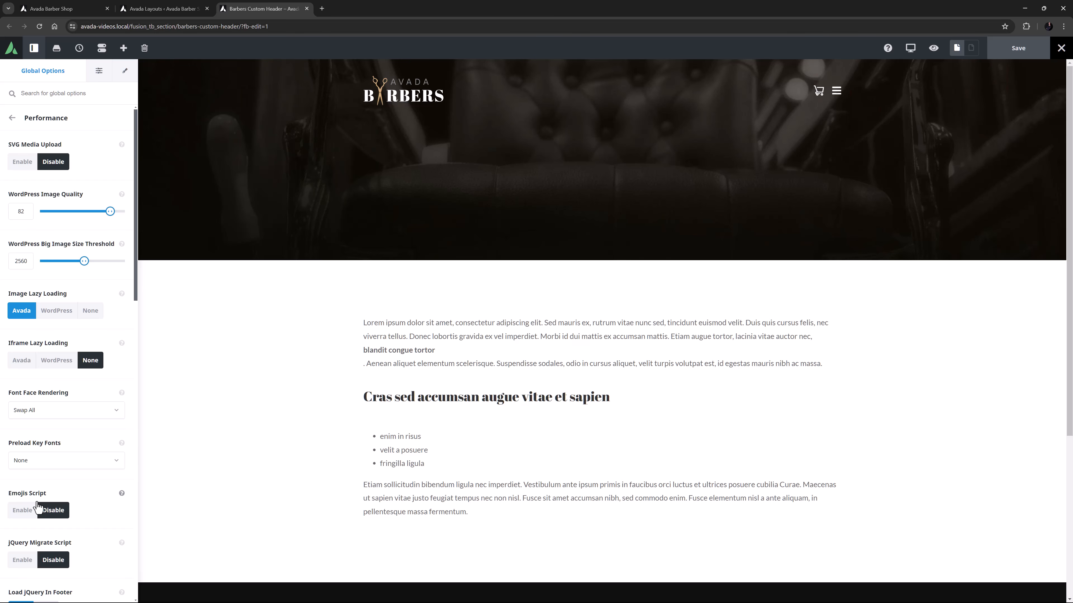
pyautogui.click(128, 76)
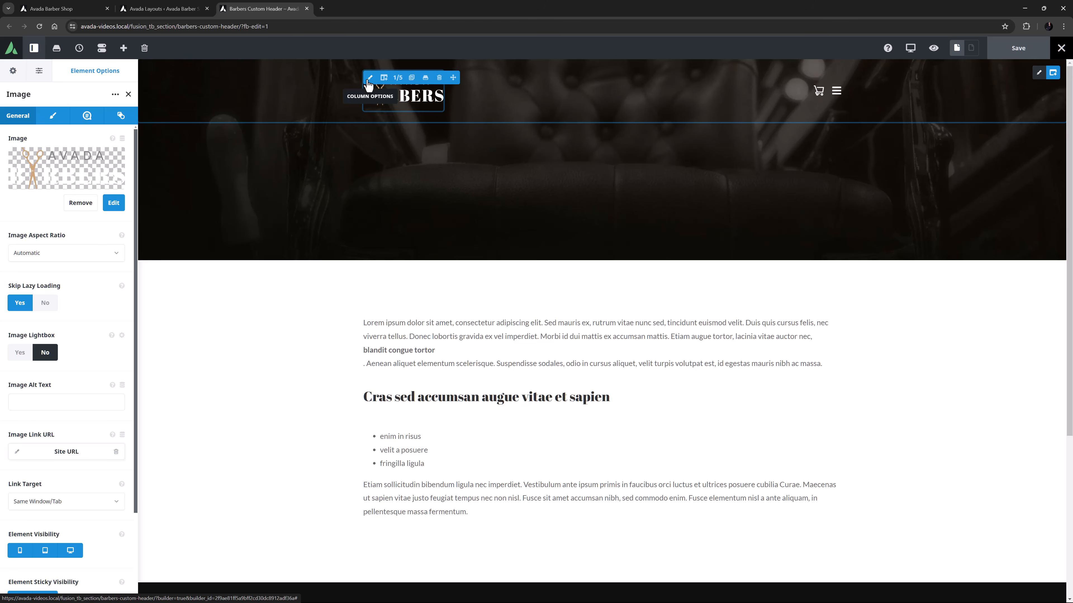
# - Preview the header and its logo at tablet and mobile sizes, and return to the desktop view
pyautogui.moveTo(916, 50)
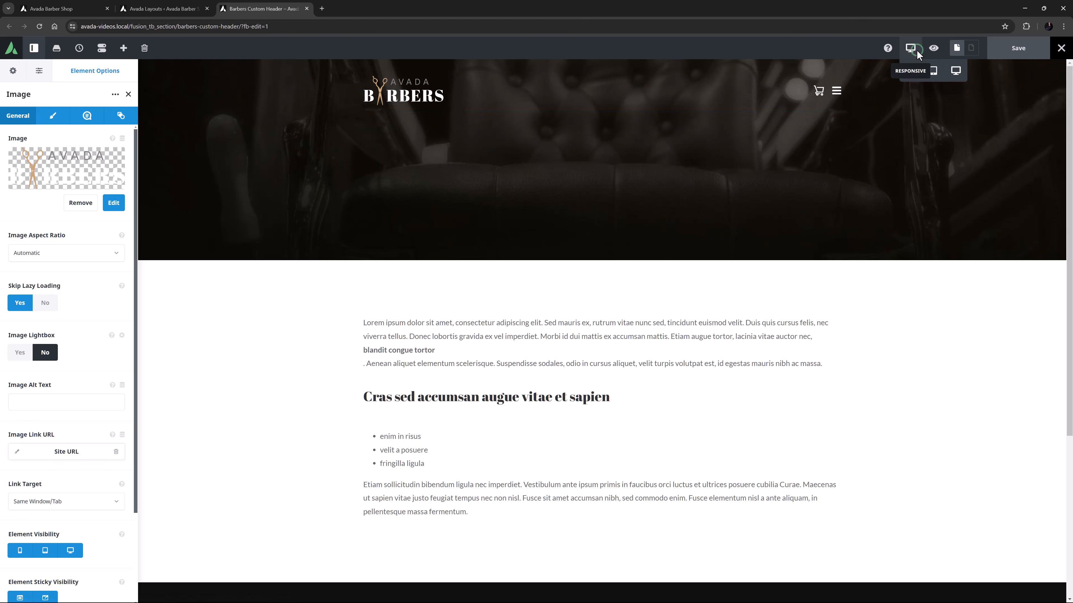
pyautogui.click(933, 71)
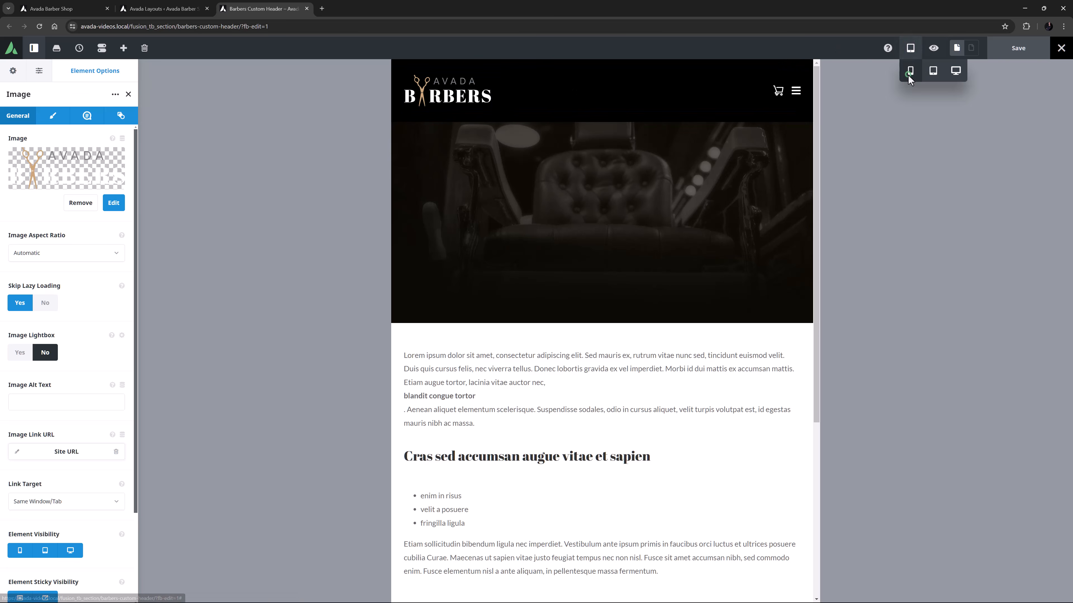
pyautogui.click(910, 71)
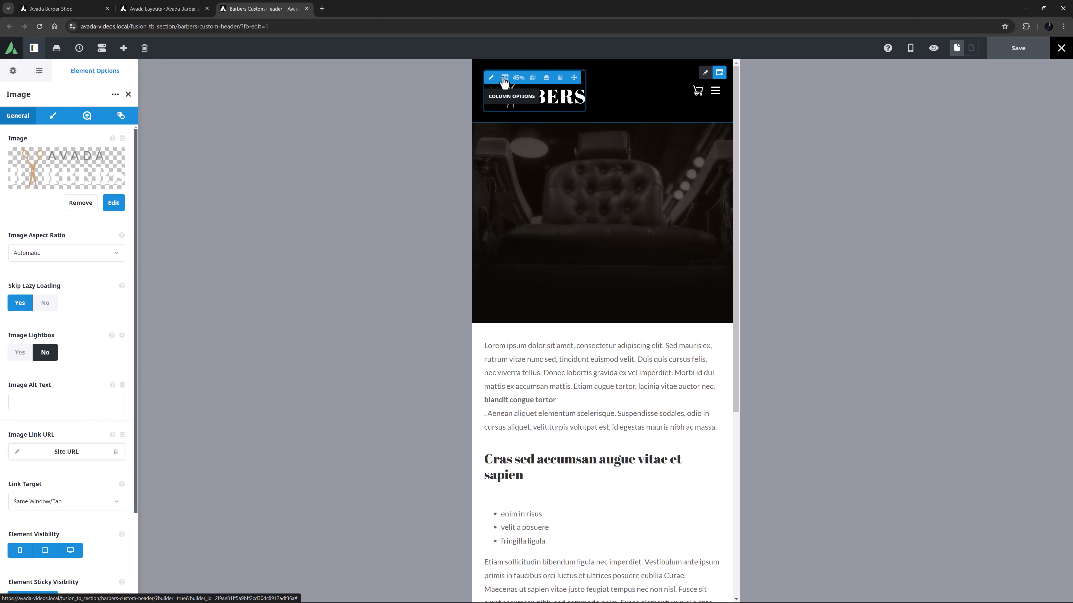
pyautogui.moveTo(911, 53)
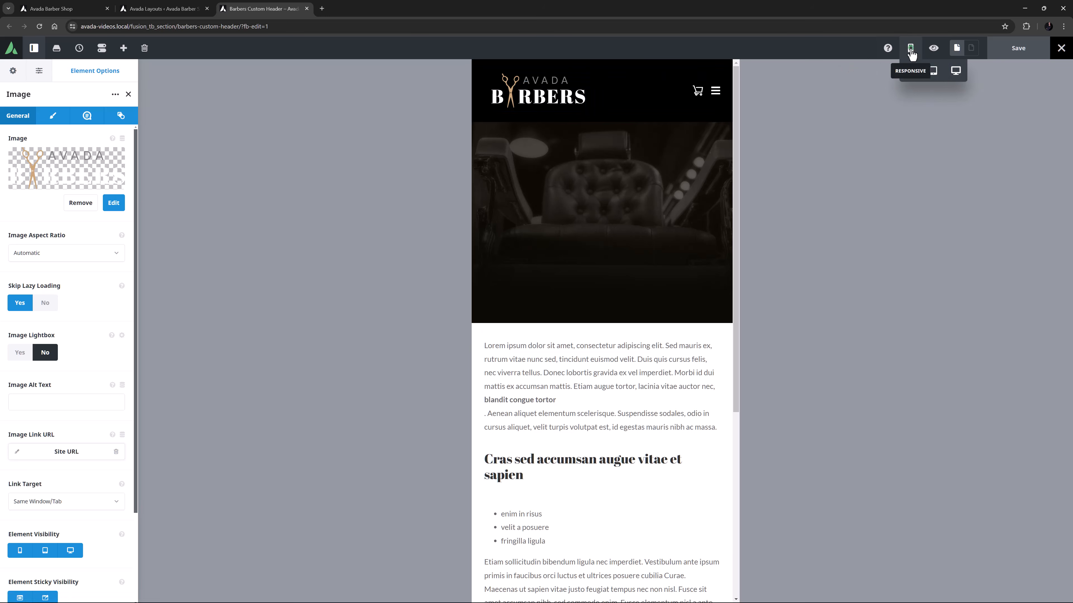
pyautogui.click(956, 71)
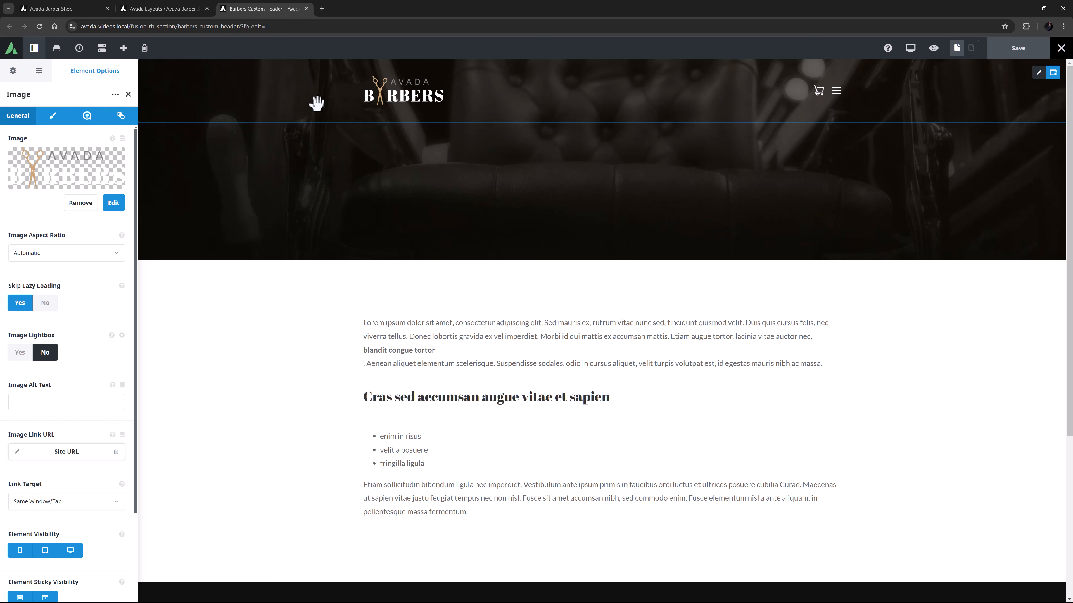
# - Replace the header logo with barber-shop-logo-alt-2x.png from the media library and set its Image Max Width to 200px
pyautogui.click(114, 205)
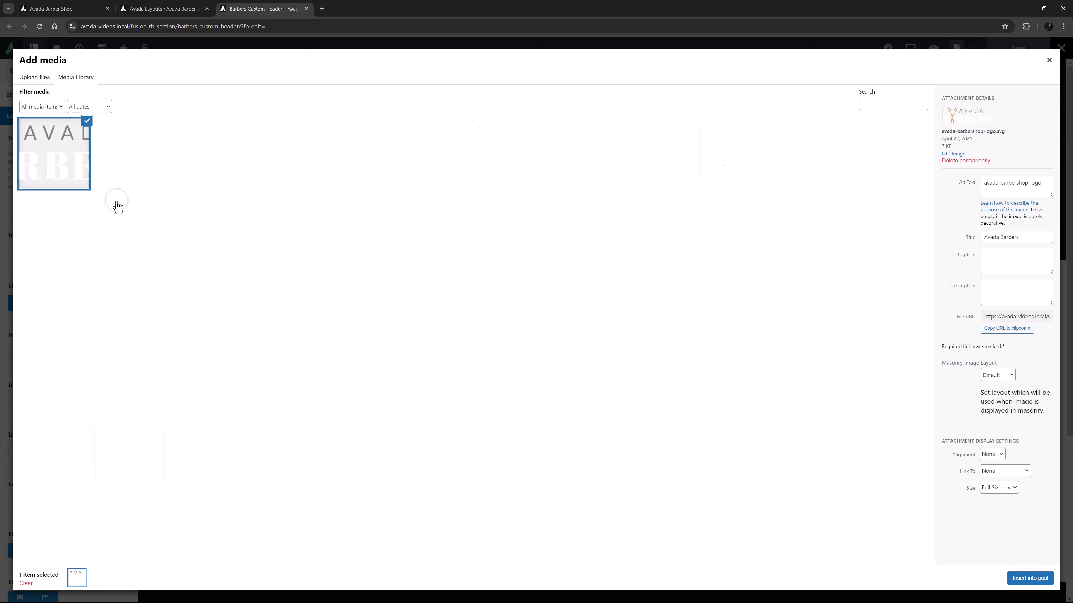
pyautogui.click(413, 161)
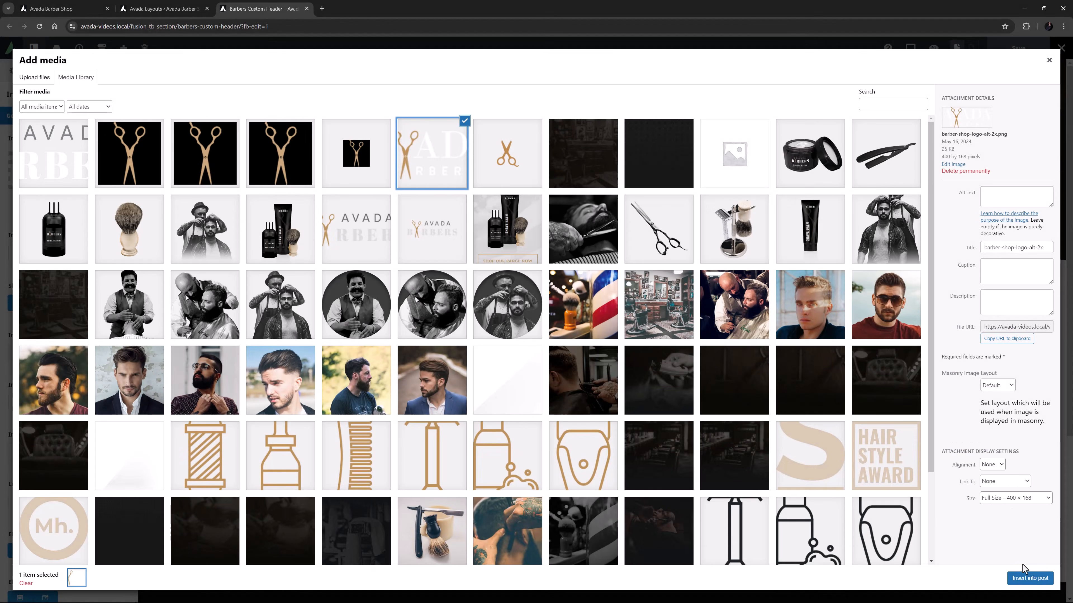
pyautogui.click(1025, 578)
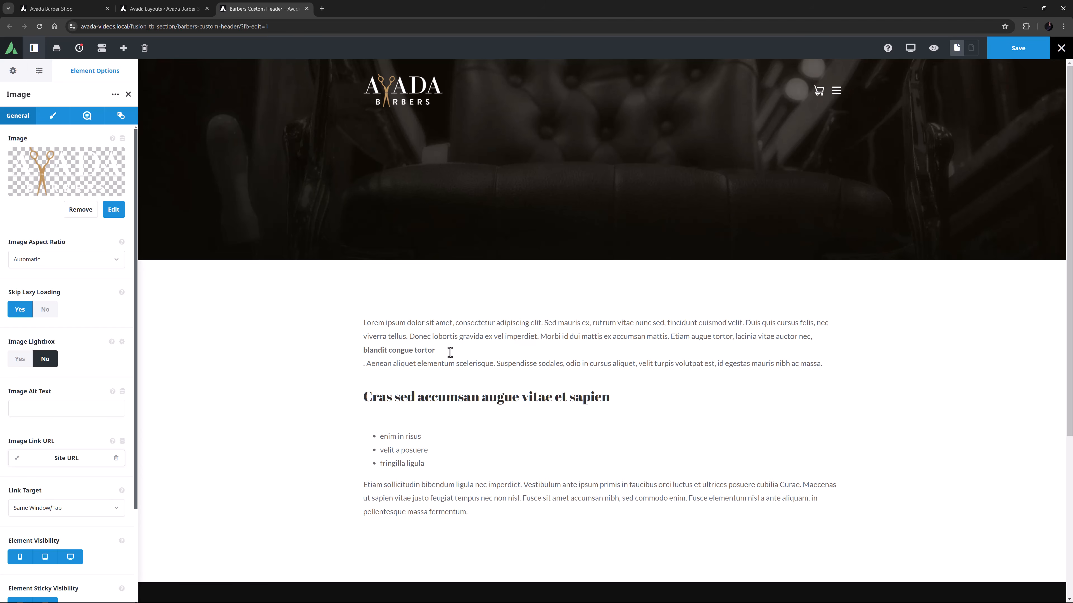
pyautogui.click(51, 118)
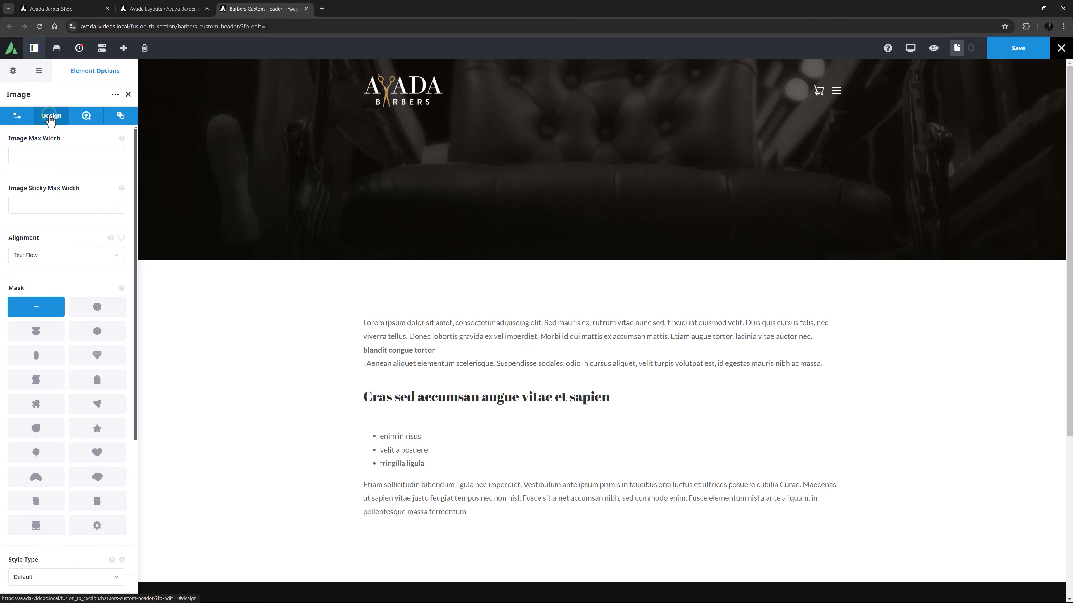
pyautogui.write('200px')
pyautogui.press('Tab')
# - Open the global Favicon options and check the descriptions of the Apple Touch Icon and Favicon settings
pyautogui.click(13, 71)
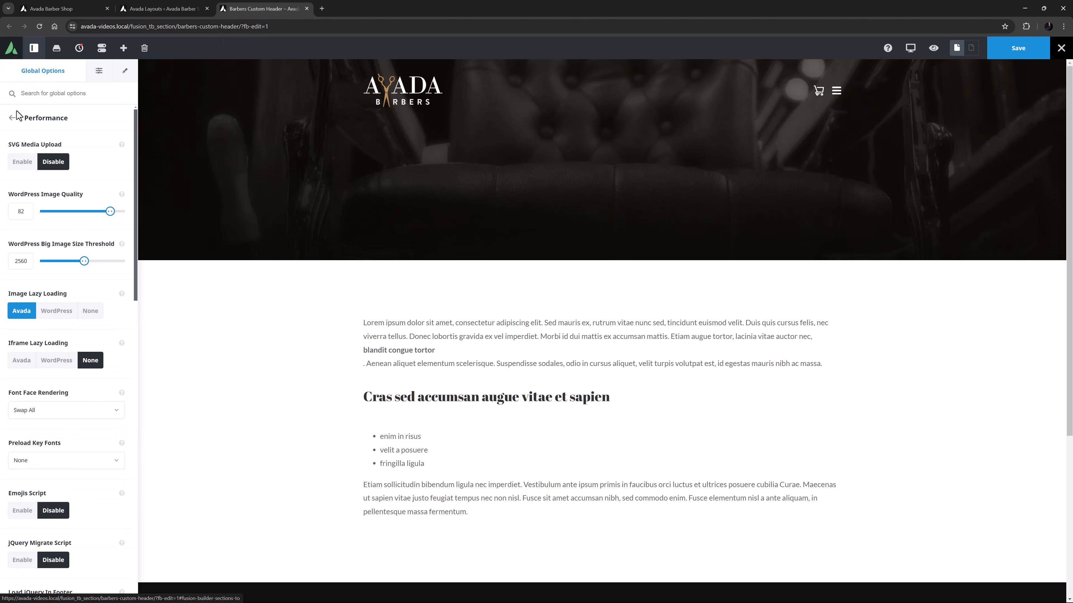
pyautogui.click(11, 118)
pyautogui.scroll(10, 19, 236)
pyautogui.click(20, 222)
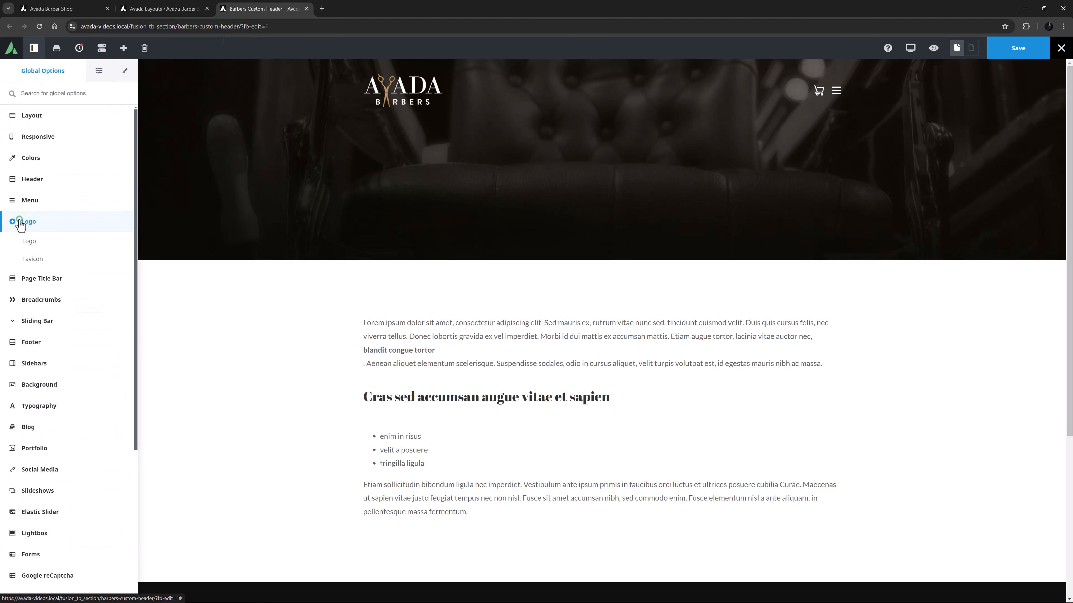
pyautogui.click(32, 259)
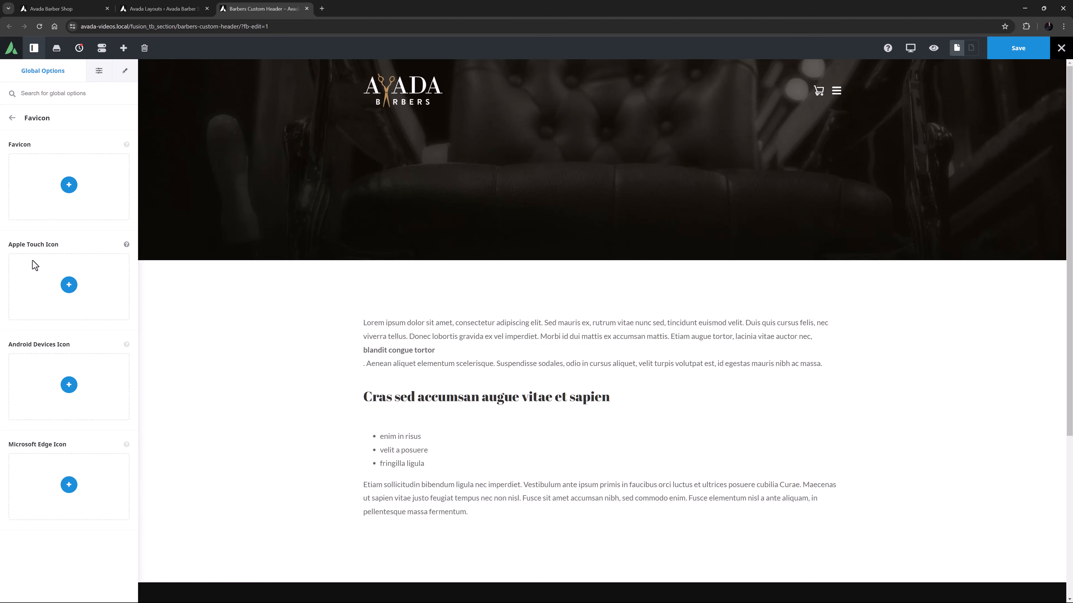
pyautogui.click(126, 245)
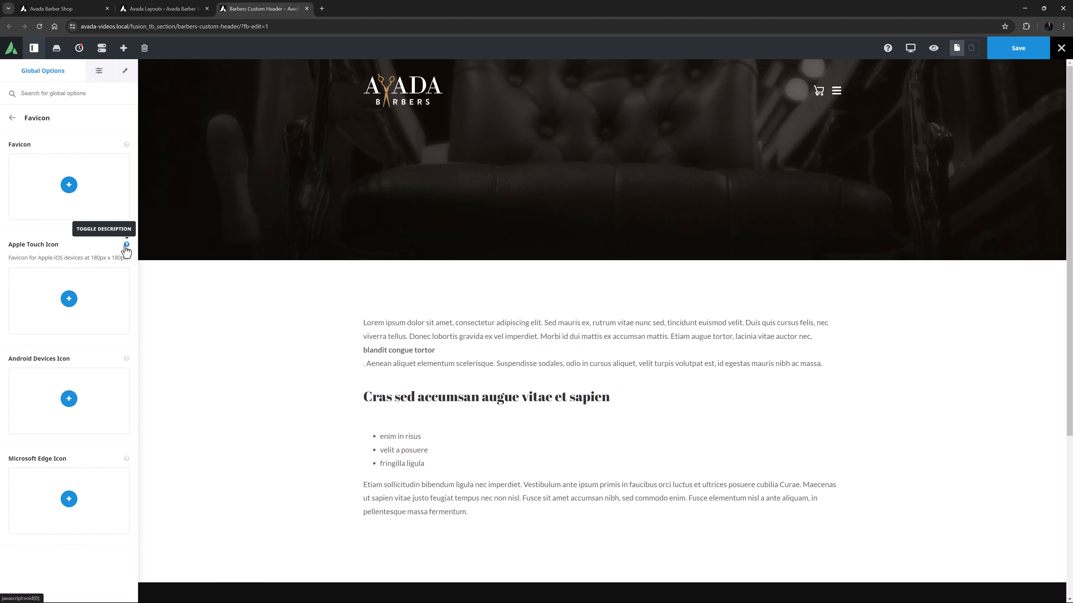
pyautogui.click(127, 245)
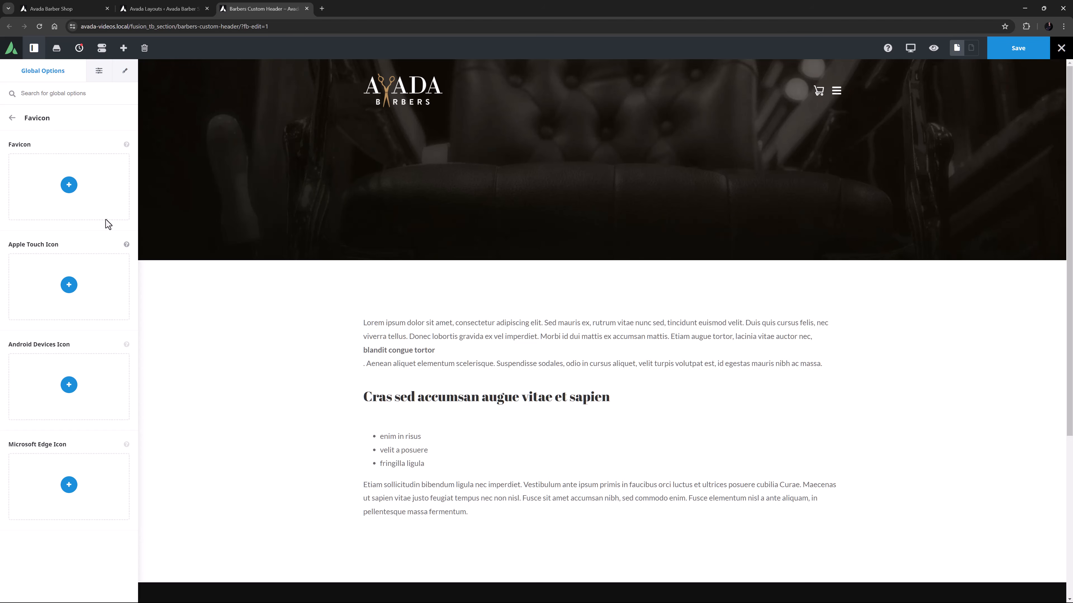
pyautogui.click(127, 145)
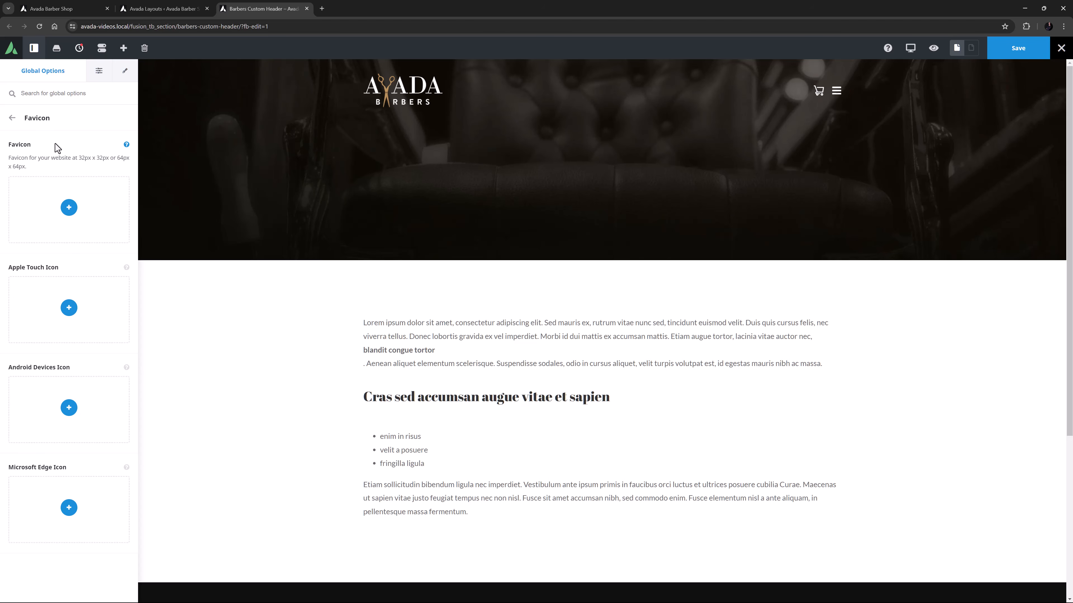
# - Set the website's Favicon to the 64 by 64 pixel favicon.png from the media library
pyautogui.click(69, 208)
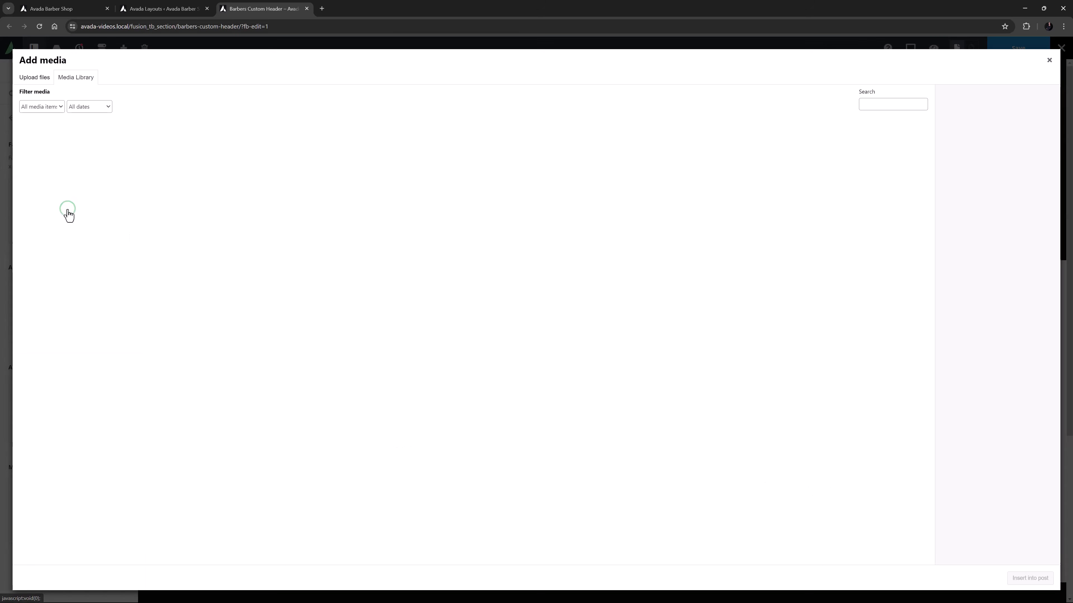
pyautogui.click(130, 173)
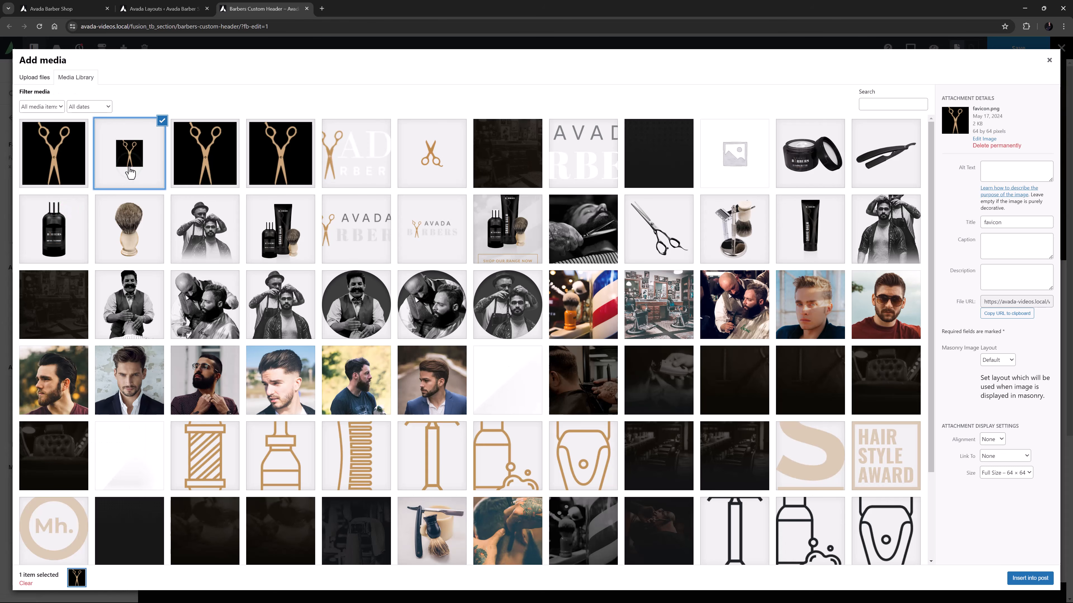
pyautogui.click(1009, 579)
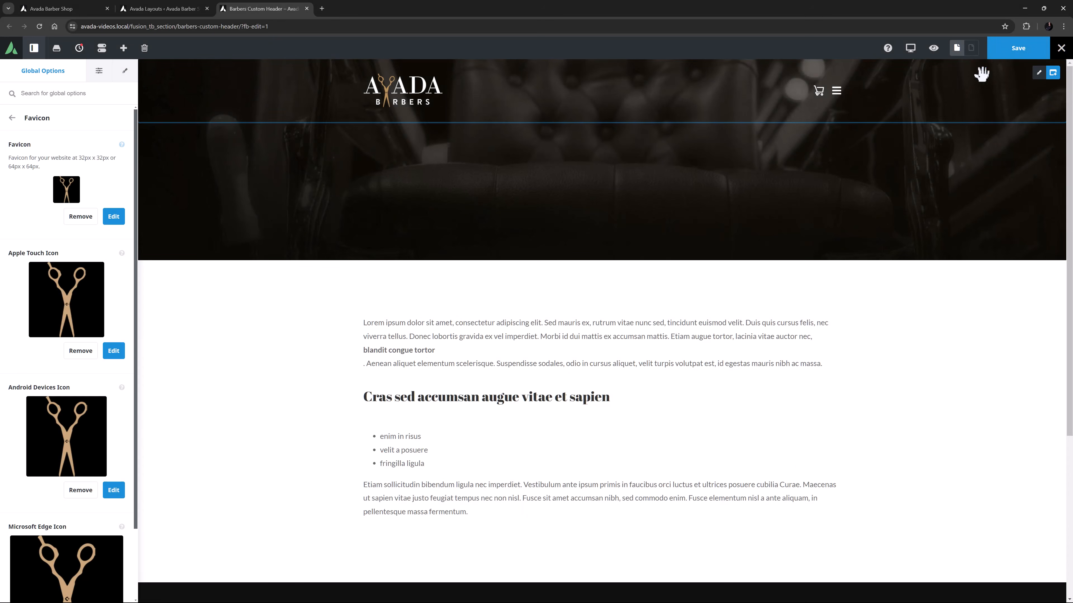
# - Save the header with its global option changes and exit the live builder
pyautogui.click(1000, 58)
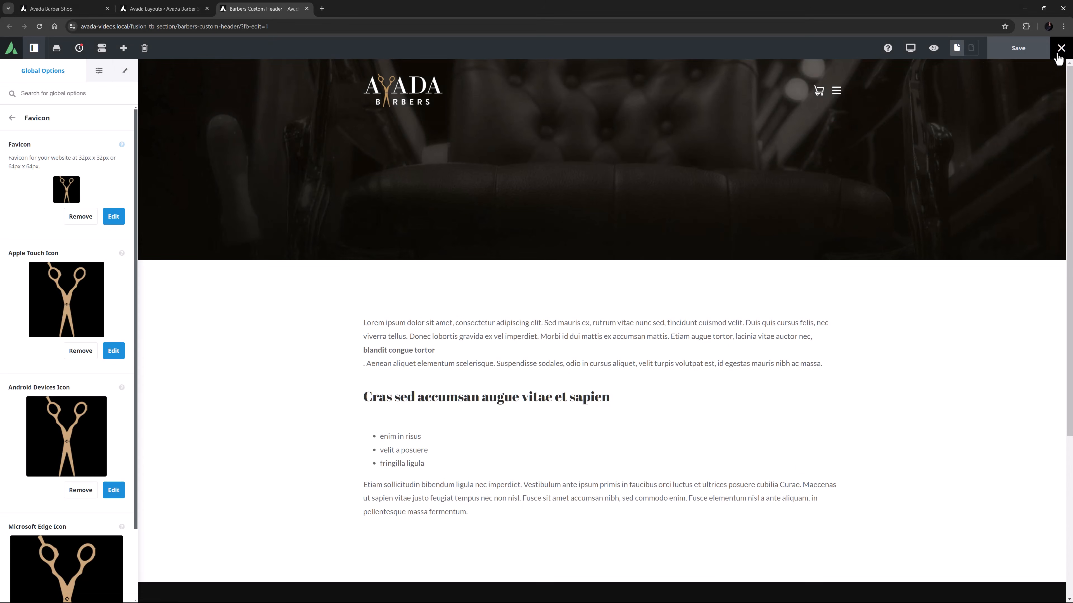
pyautogui.moveTo(1059, 55)
pyautogui.click(1037, 82)
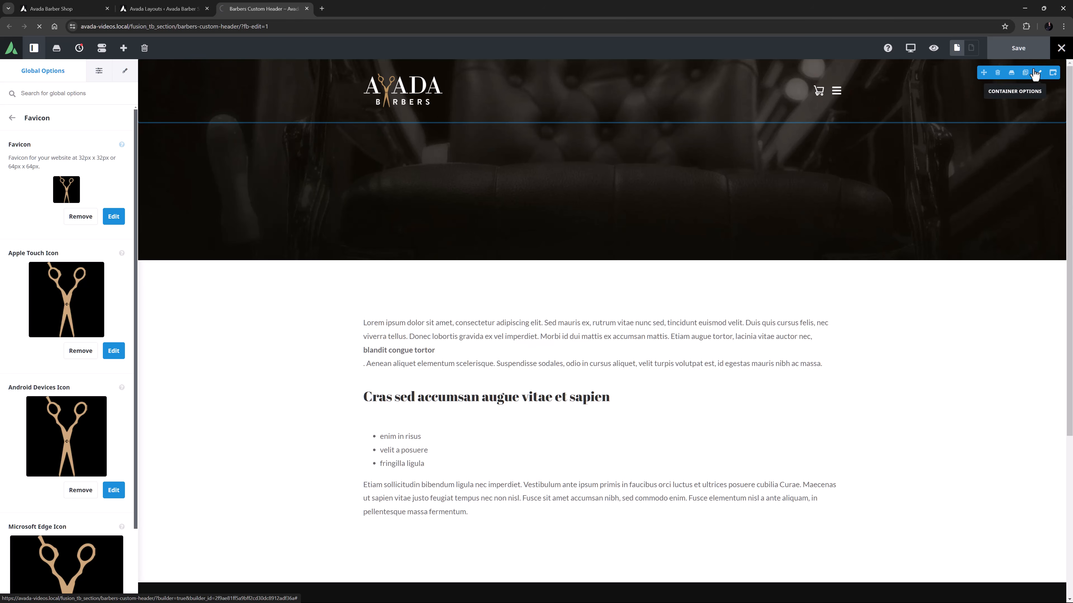